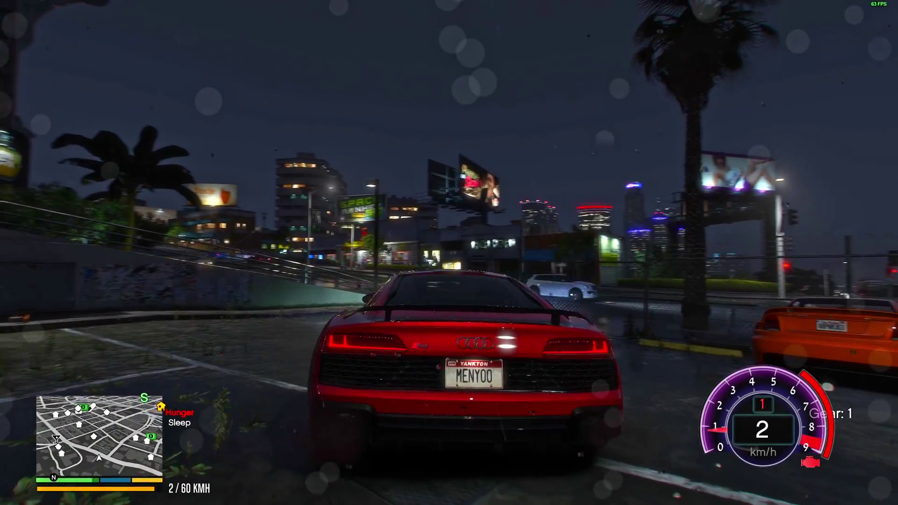
Drive the red Audi off and accelerate down the boulevard at night.
{"action": "key", "text": "w"}
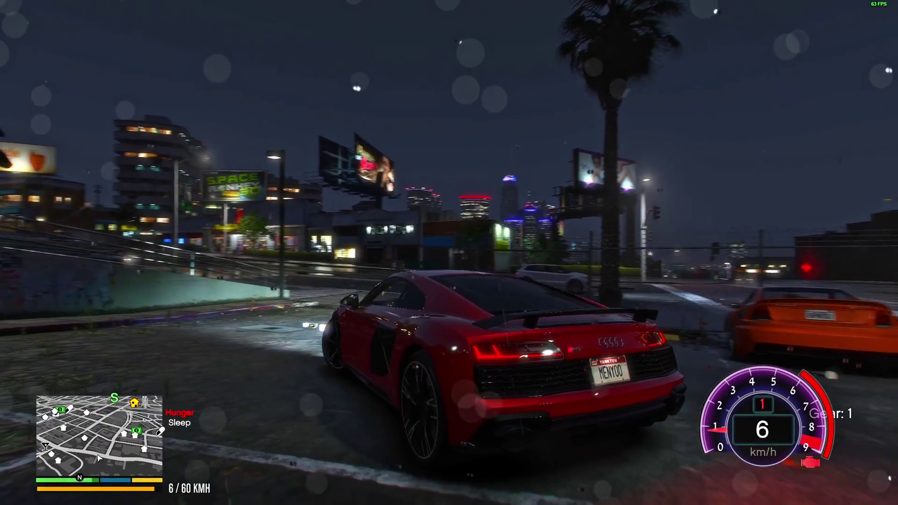
{"action": "key", "text": "a"}
{"action": "key", "text": "w"}
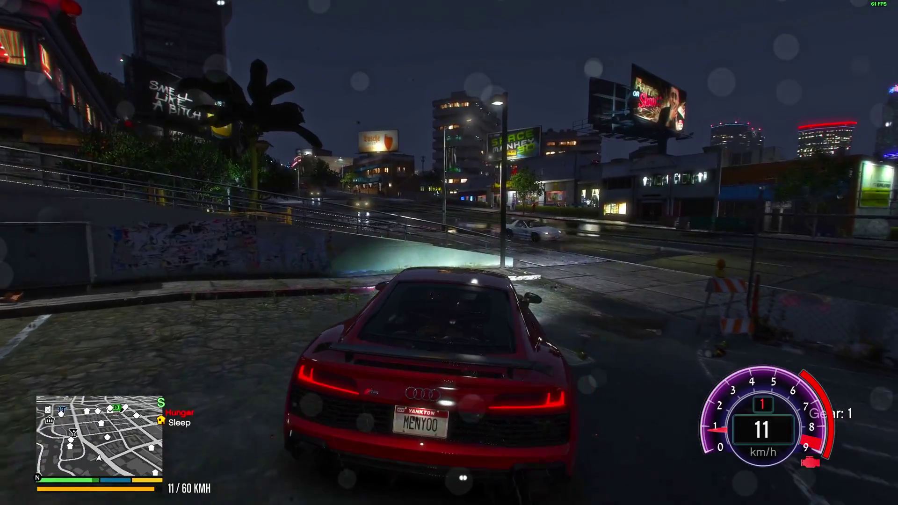
{"action": "key", "text": "d"}
{"action": "key", "text": "s"}
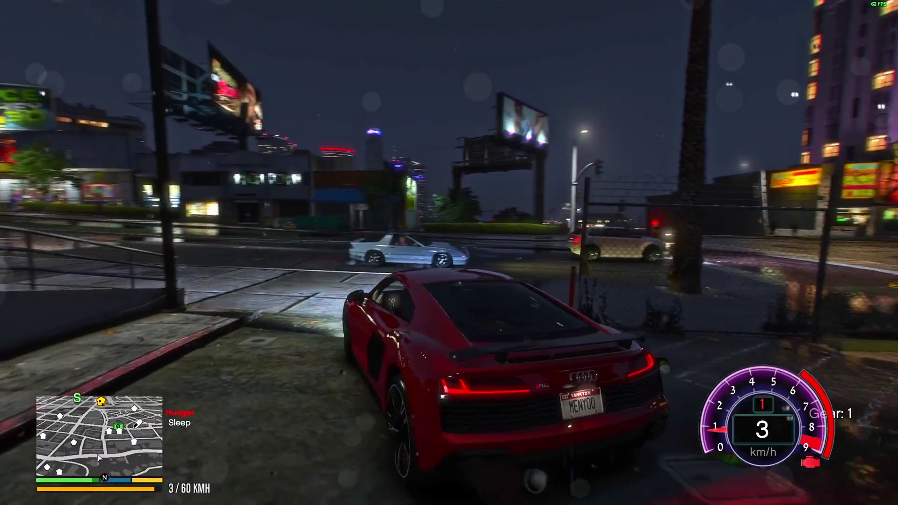
{"action": "key", "text": "w"}
{"action": "key", "text": "d"}
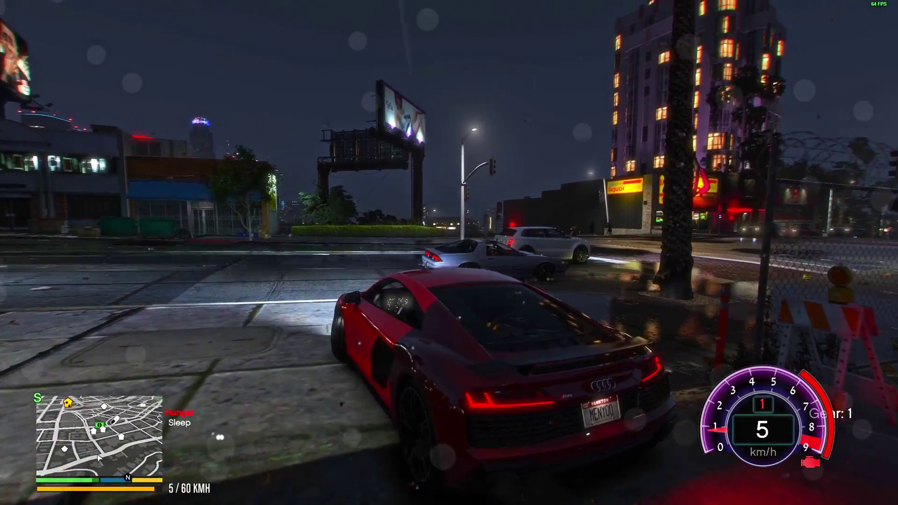
{"action": "key", "text": "w"}
{"action": "key", "text": "d"}
{"action": "key", "text": "a"}
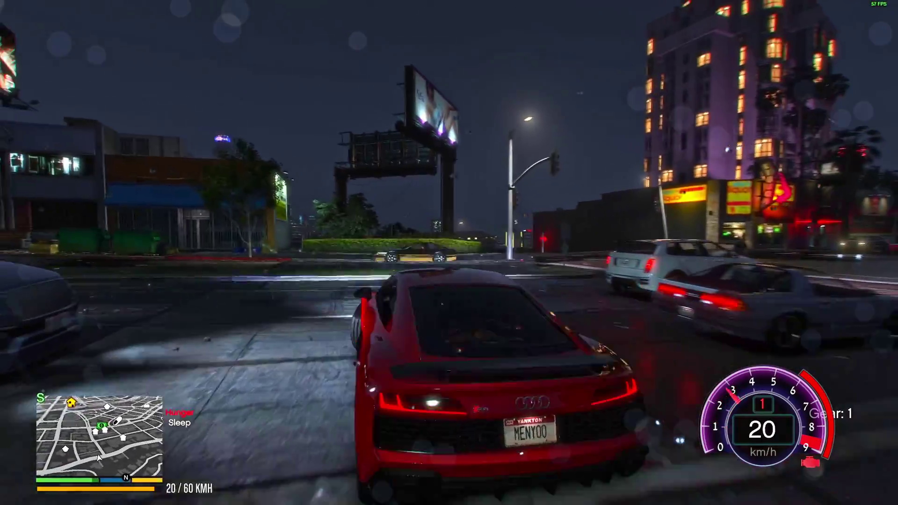
{"action": "key", "text": "w"}
{"action": "key", "text": "a"}
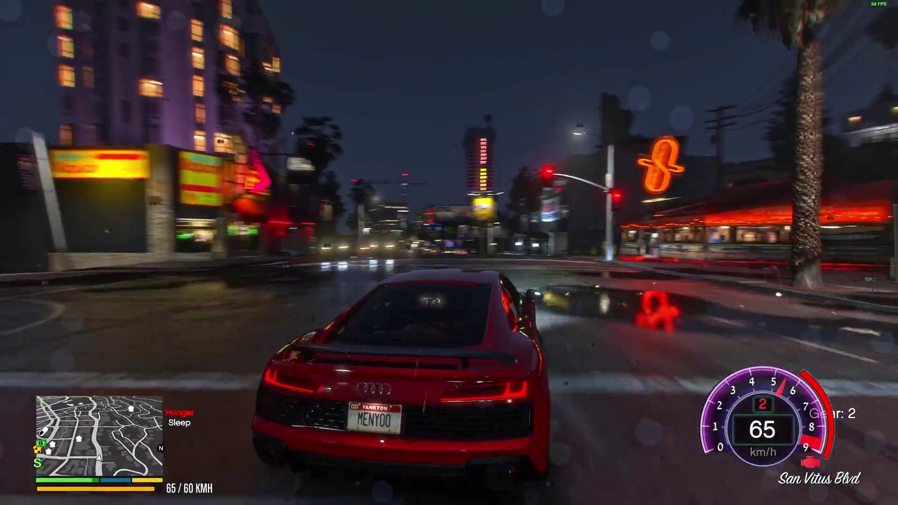
{"action": "key", "text": "w"}
{"action": "key", "text": "a"}
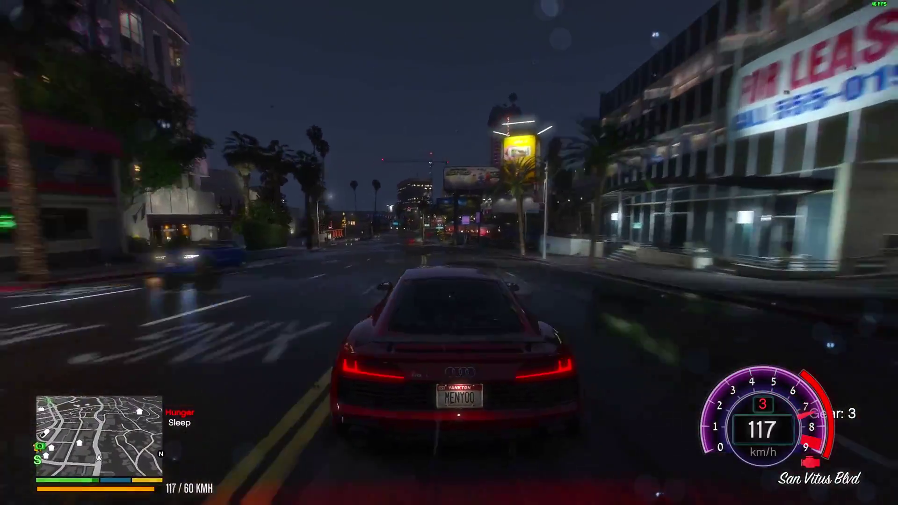
{"action": "key", "text": "w"}
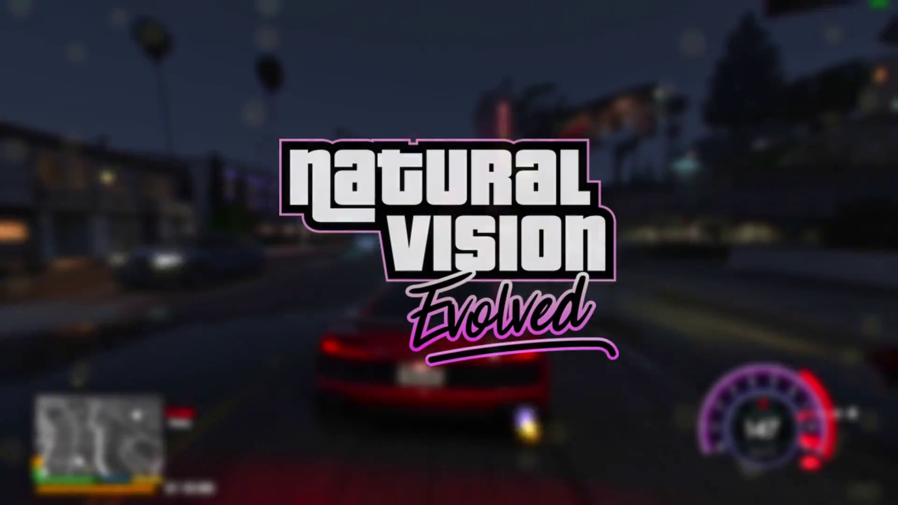
Cross the intersection, drive up Milton Rd and Spanish Ave, and brake at Hawick Ave.
{"action": "key", "text": "s"}
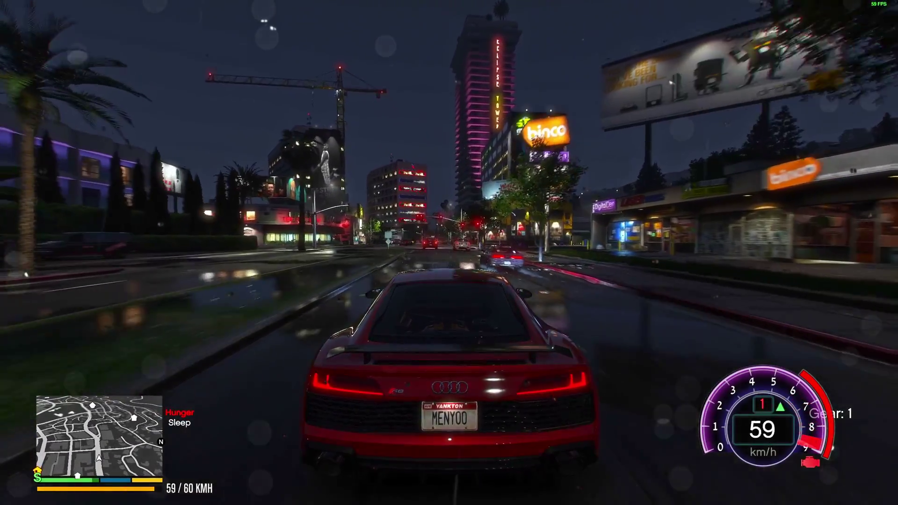
{"action": "key", "text": "w"}
{"action": "key", "text": "a"}
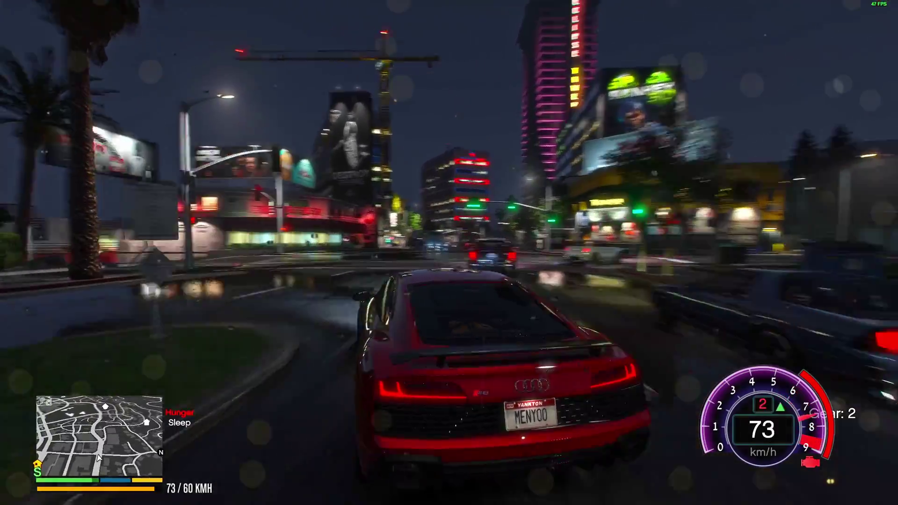
{"action": "key", "text": "d"}
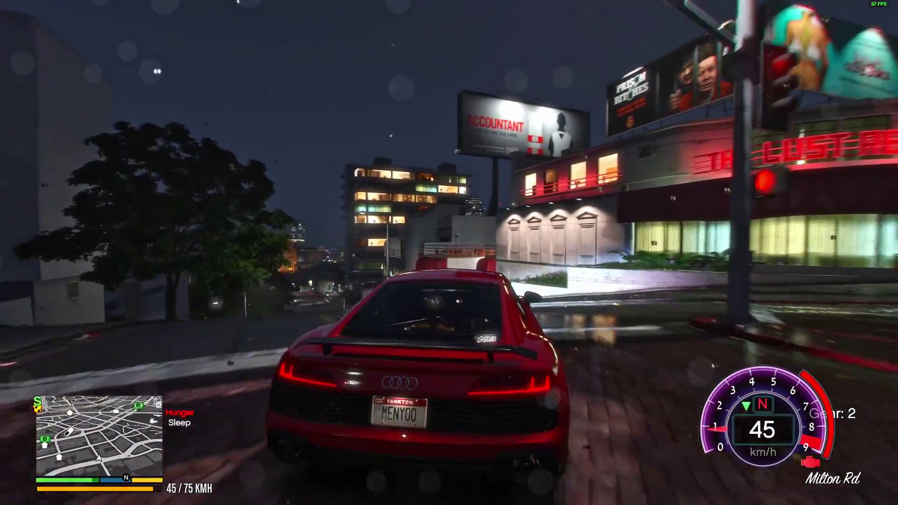
{"action": "key", "text": "w"}
{"action": "key", "text": "w"}
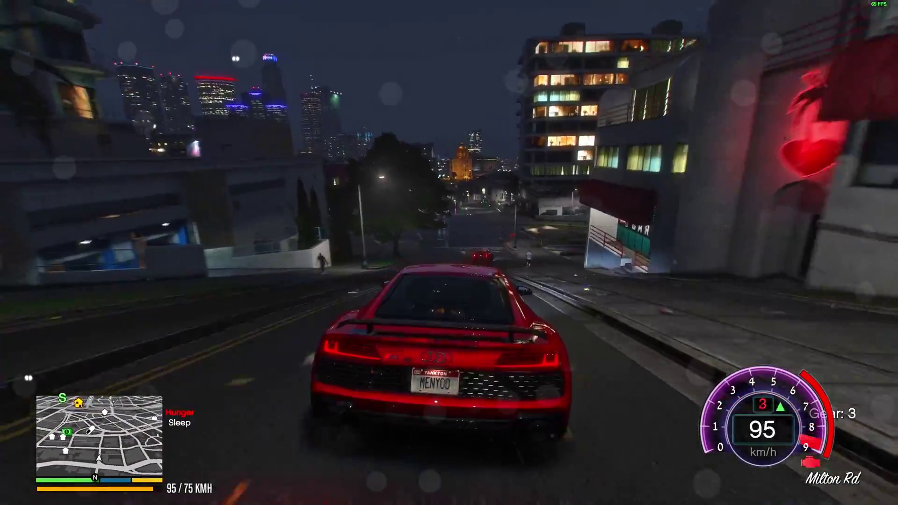
{"action": "key", "text": "w"}
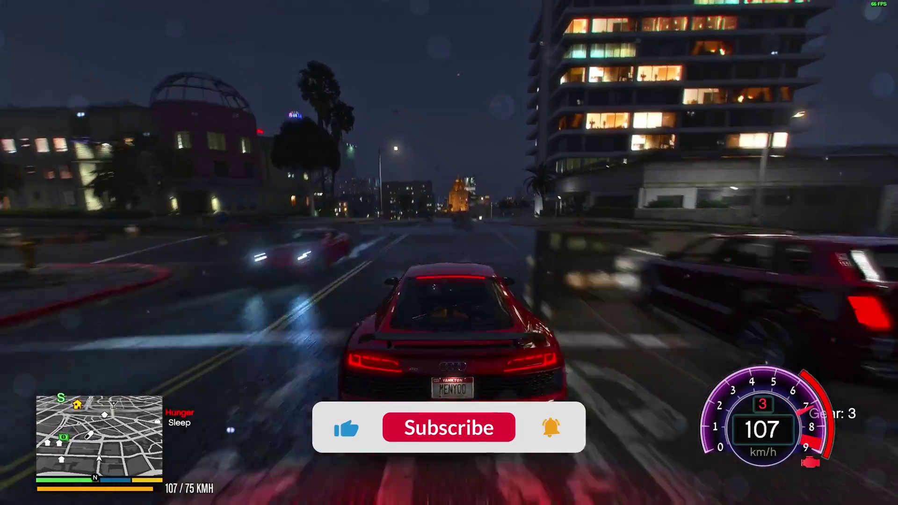
{"action": "key", "text": "s"}
{"action": "key", "text": "w"}
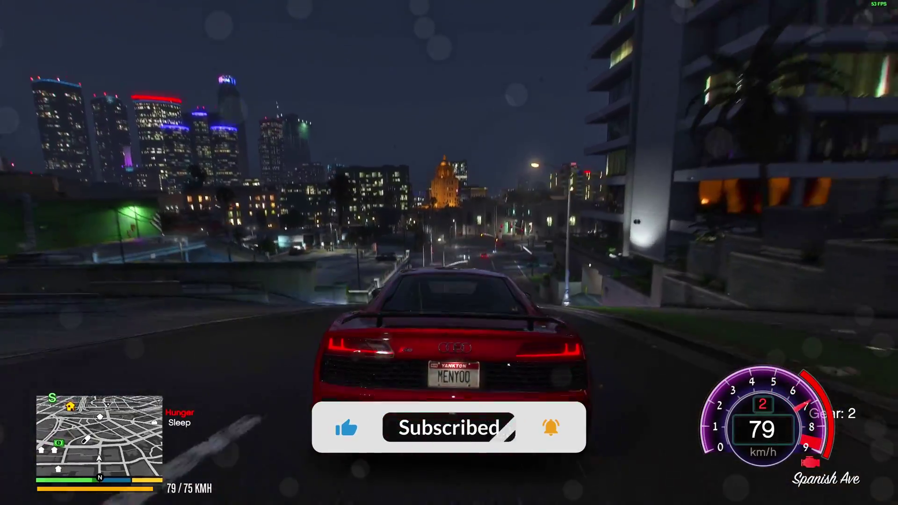
{"action": "key", "text": "w"}
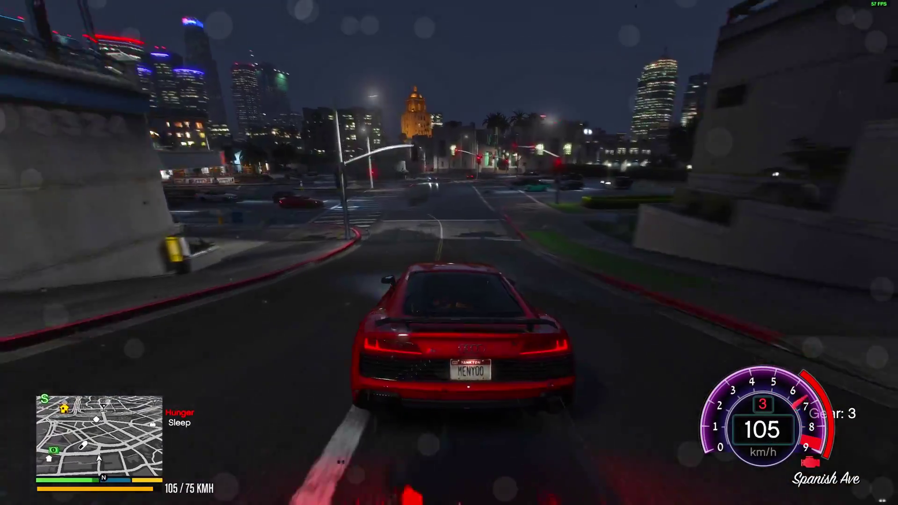
{"action": "key", "text": "s"}
{"action": "key", "text": "w"}
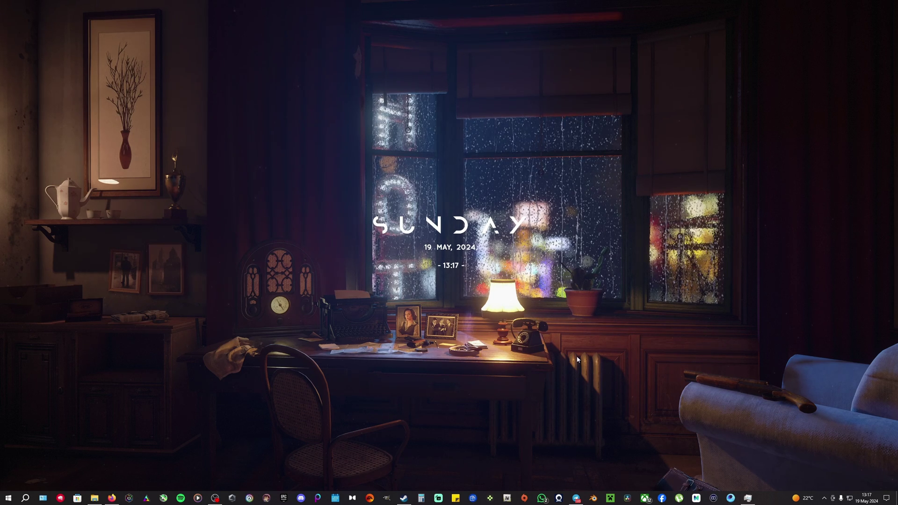
Search Google for 'natural vision evolved' in Firefox.
{"action": "left_click", "coordinate": [111, 498]}
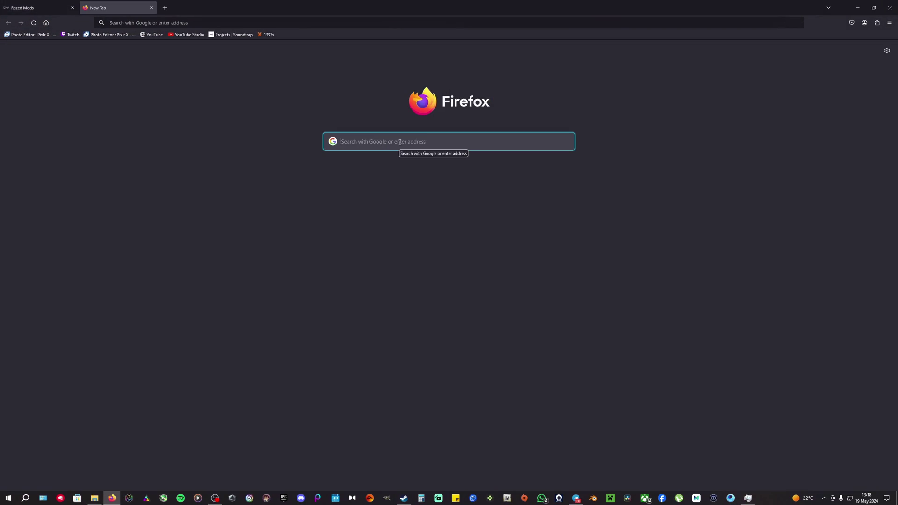
{"action": "type", "text": "natura"}
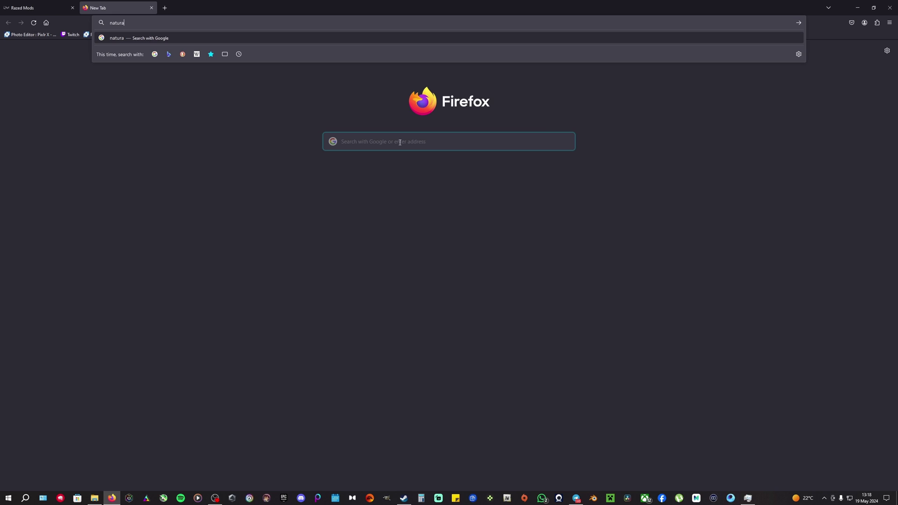
{"action": "type", "text": "l vision evolved"}
{"action": "key", "text": "Return"}
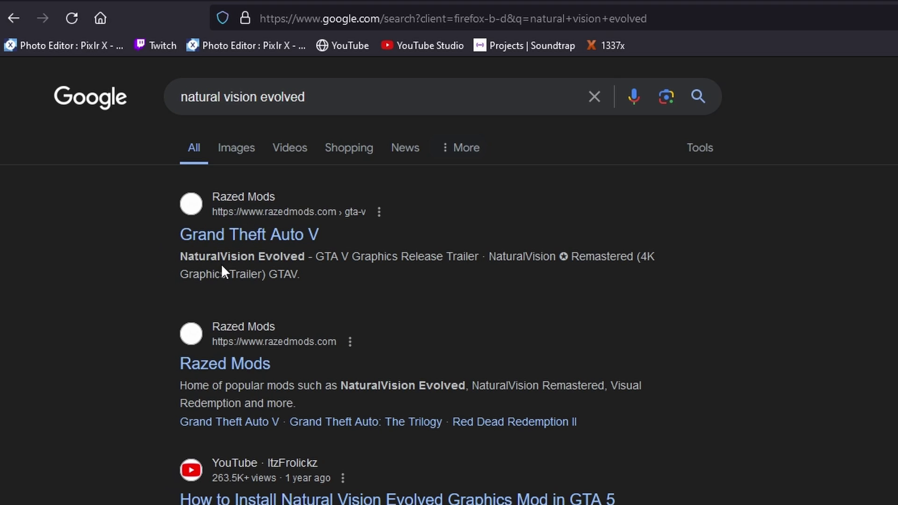
Open the Razed Mods GTA V result, close its duplicate tab, and view NaturalVision Evolved details.
{"action": "left_click", "coordinate": [247, 234]}
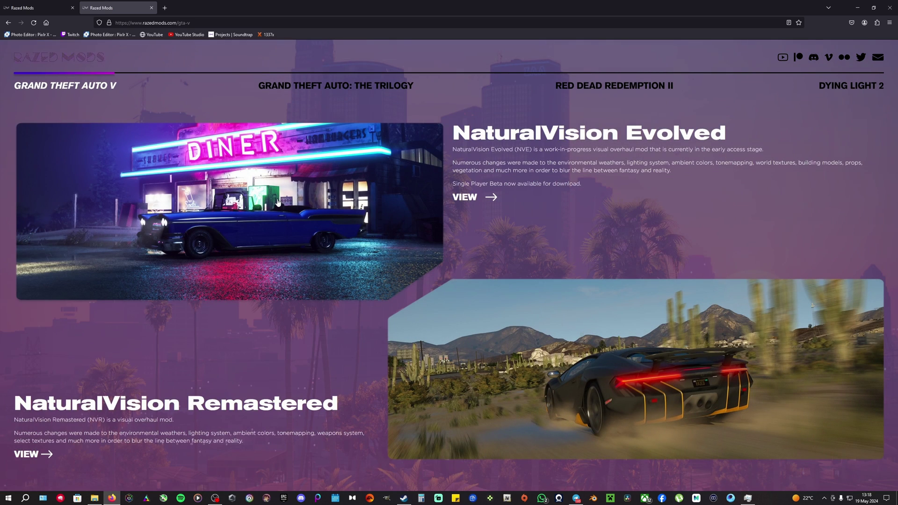
{"action": "key", "text": "ctrl+w"}
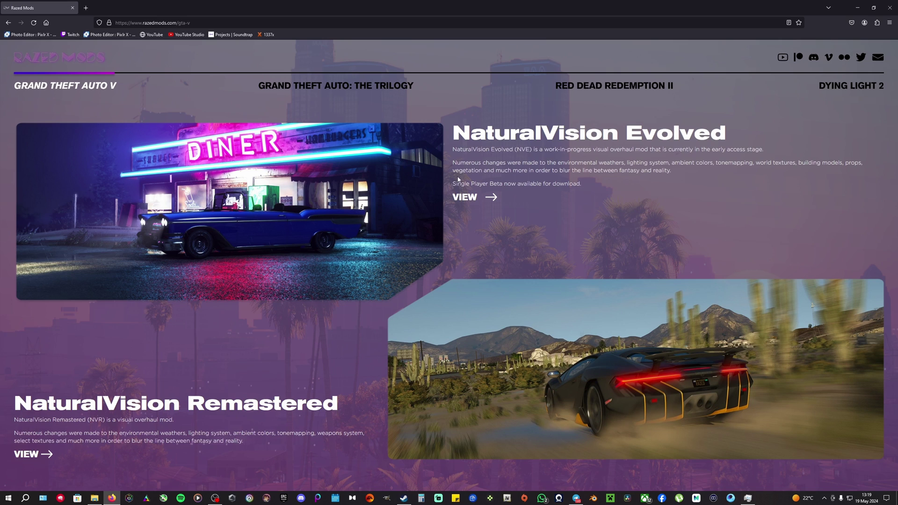
{"action": "left_click", "coordinate": [464, 199]}
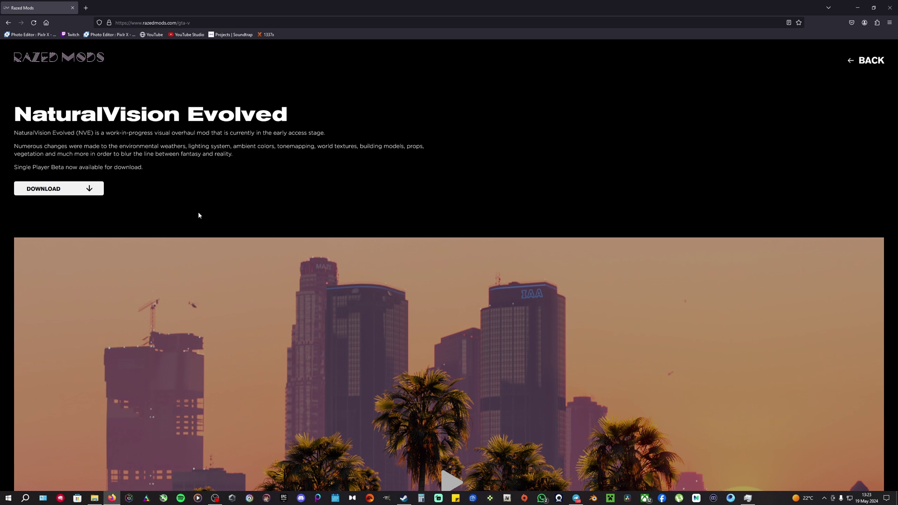
Start the NaturalVision Evolved download, which leads to its Gofile page.
{"action": "left_click", "coordinate": [81, 190]}
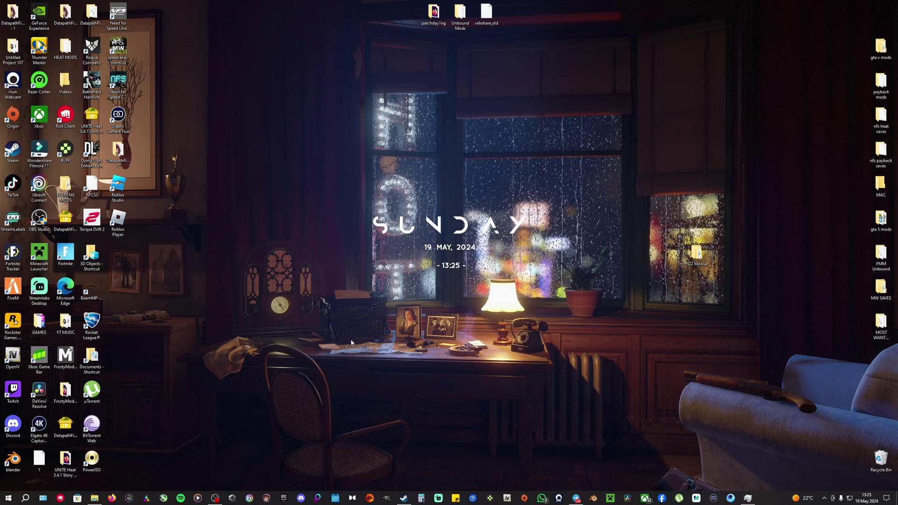
Launch OpenIV and open Grand Theft Auto V for Windows.
{"action": "left_click", "coordinate": [21, 356]}
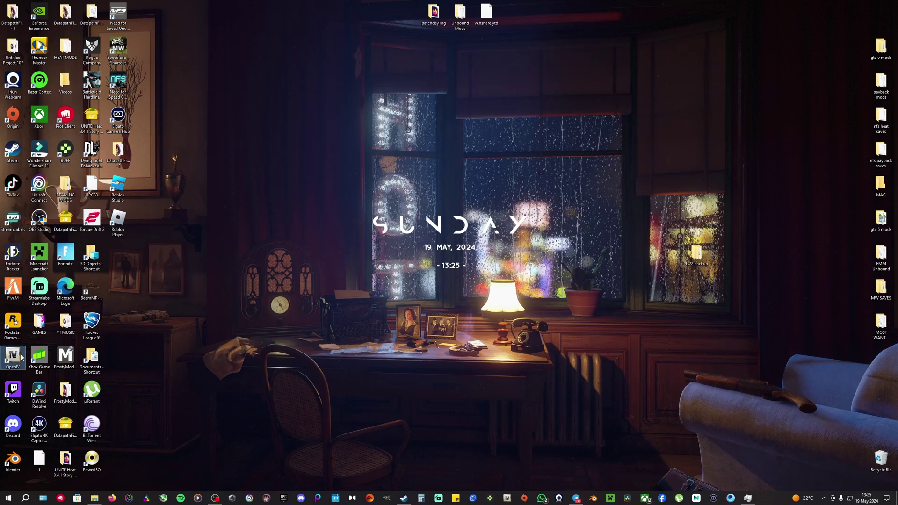
{"action": "double_click", "coordinate": [21, 357]}
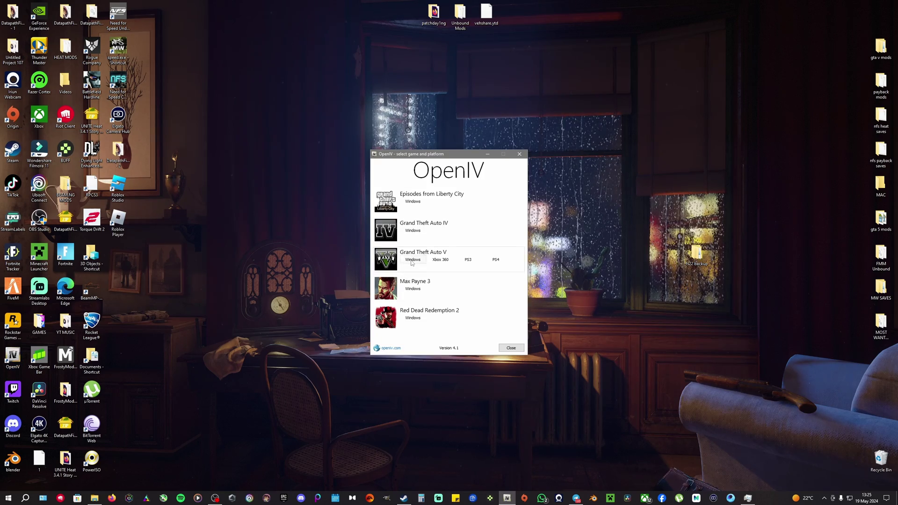
{"action": "left_click", "coordinate": [412, 260]}
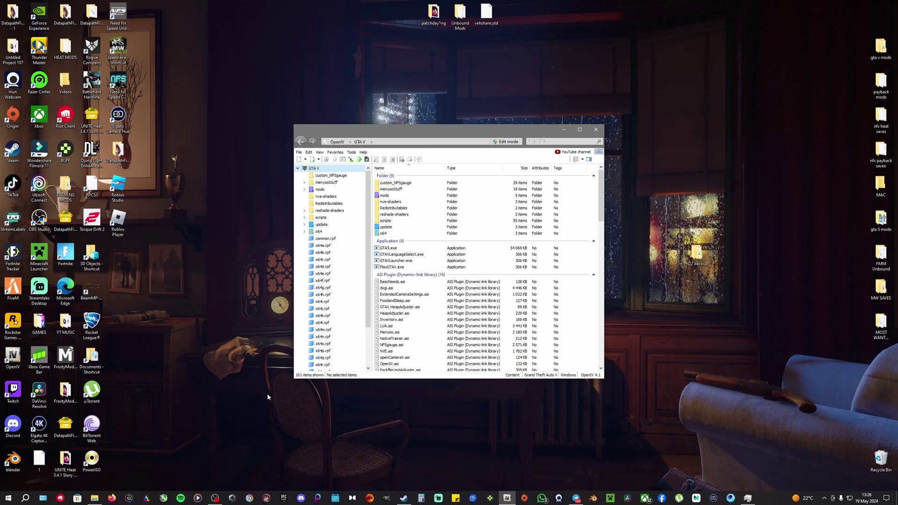
Reposition the OpenIV window and switch on edit mode, confirming the warning.
{"action": "left_click_drag", "start_coordinate": [483, 139], "coordinate": [210, 224]}
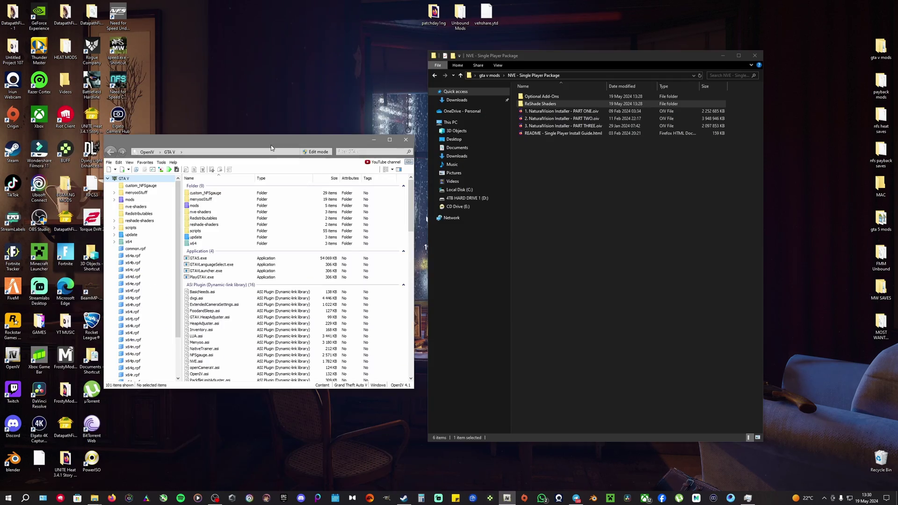
{"action": "left_click_drag", "start_coordinate": [271, 145], "coordinate": [244, 169]}
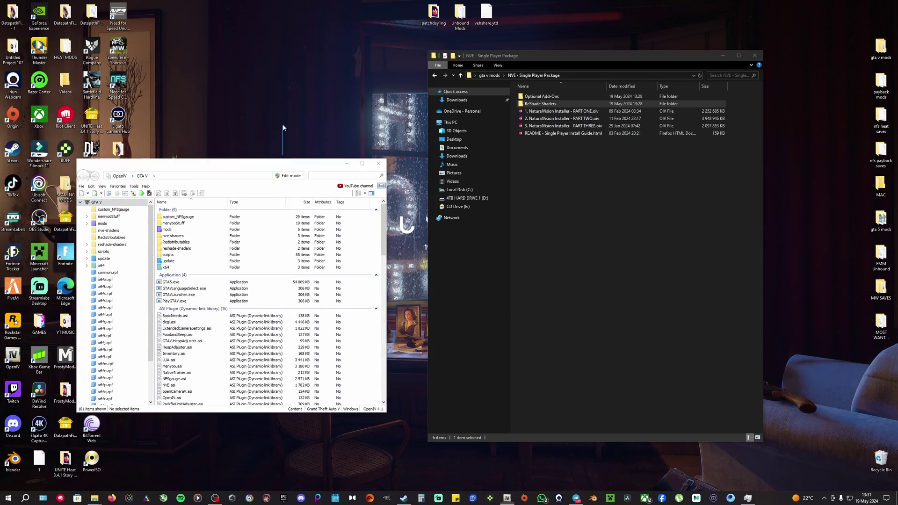
{"action": "left_click", "coordinate": [285, 178]}
{"action": "left_click", "coordinate": [472, 273]}
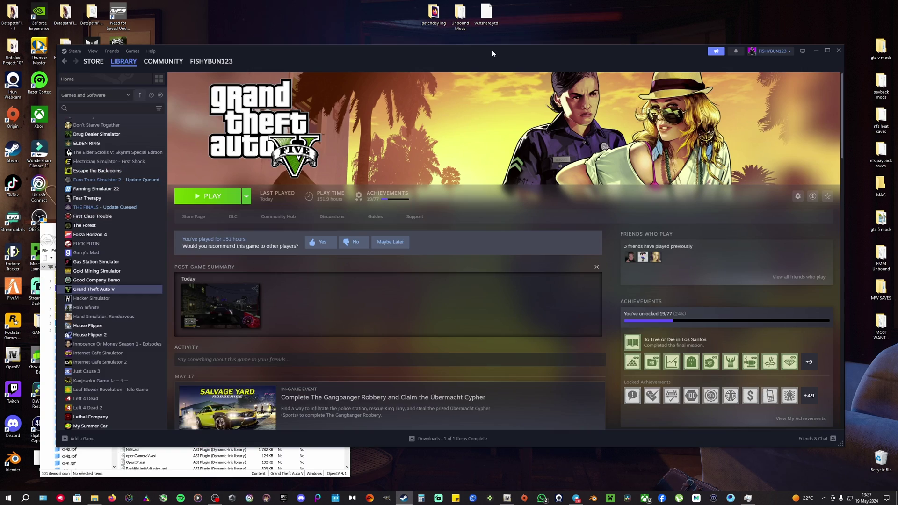
{"action": "mouse_move", "coordinate": [492, 53]}
{"action": "left_mouse_down"}
{"action": "mouse_move", "coordinate": [605, 138]}
{"action": "mouse_move", "coordinate": [491, 59]}
{"action": "mouse_move", "coordinate": [489, 68]}
{"action": "left_mouse_up"}
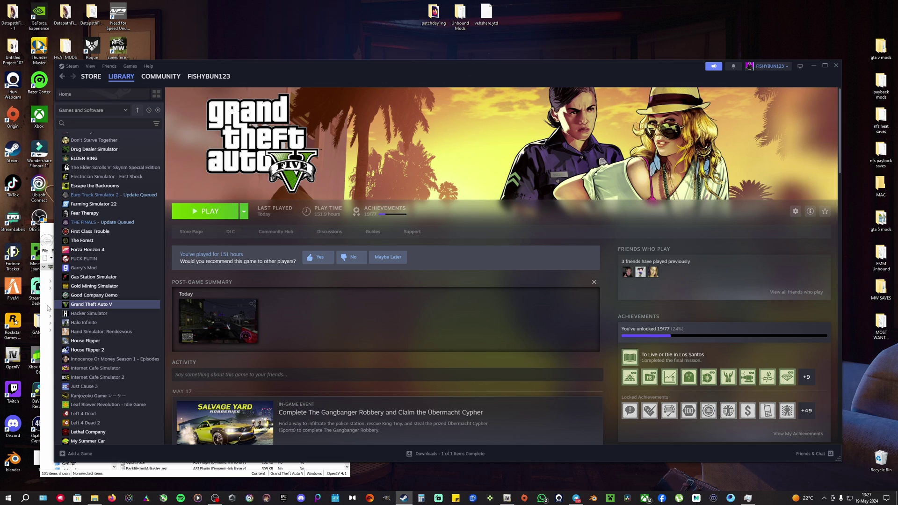
Browse Grand Theft Auto V's local files from the Steam library's Manage menu.
{"action": "right_click", "coordinate": [96, 305]}
{"action": "mouse_move", "coordinate": [113, 347]}
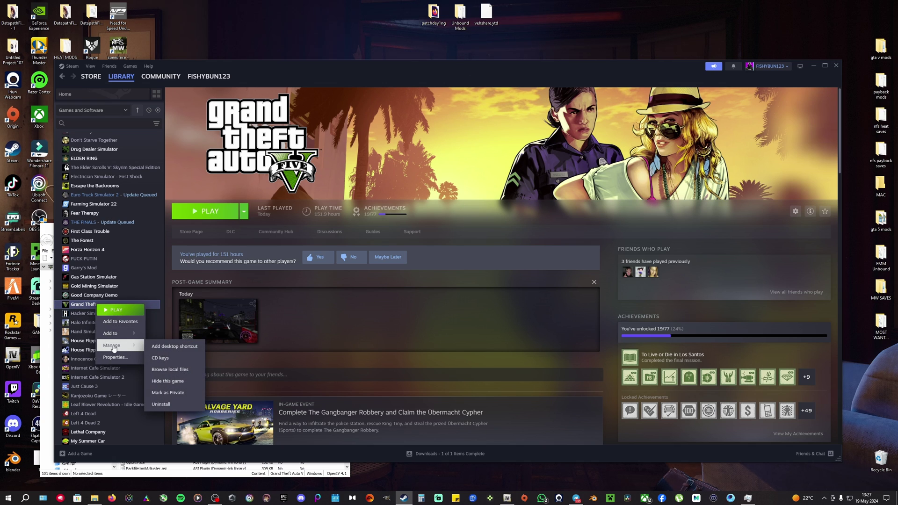
{"action": "left_click", "coordinate": [173, 369]}
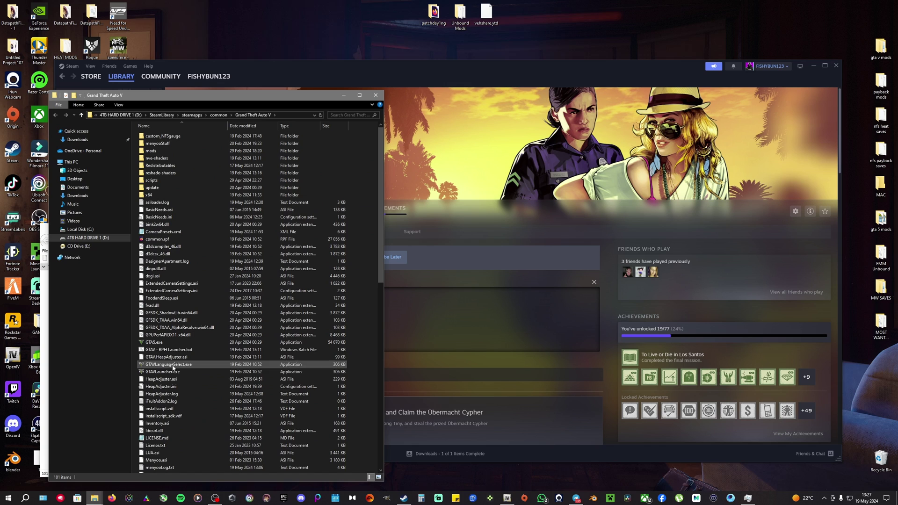
{"action": "left_click_drag", "start_coordinate": [196, 98], "coordinate": [229, 101]}
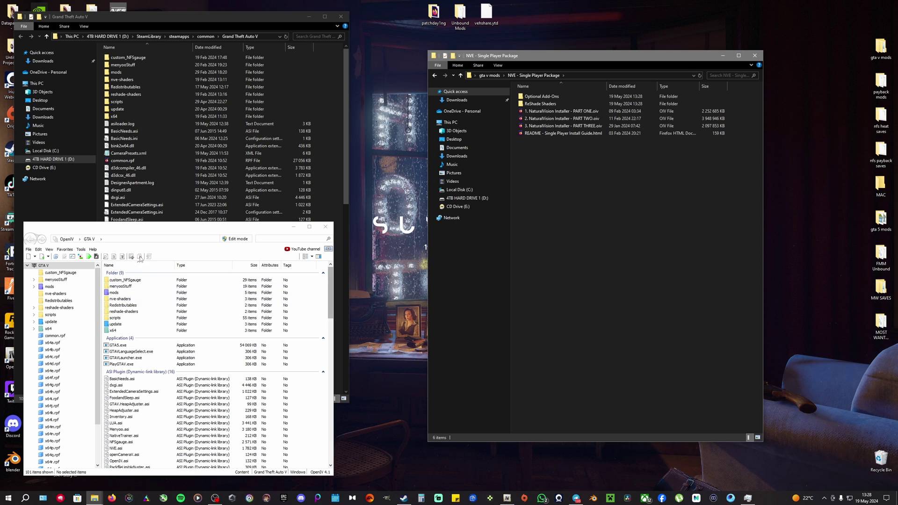
{"action": "left_click_drag", "start_coordinate": [164, 229], "coordinate": [242, 113]}
{"action": "left_click", "coordinate": [560, 112]}
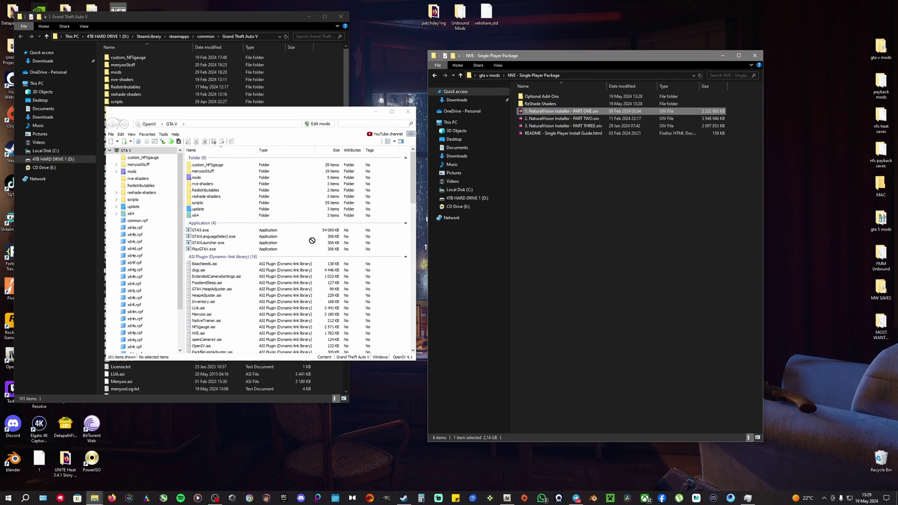
{"action": "left_click_drag", "start_coordinate": [312, 240], "coordinate": [491, 228]}
{"action": "left_click_drag", "start_coordinate": [576, 118], "coordinate": [528, 173]}
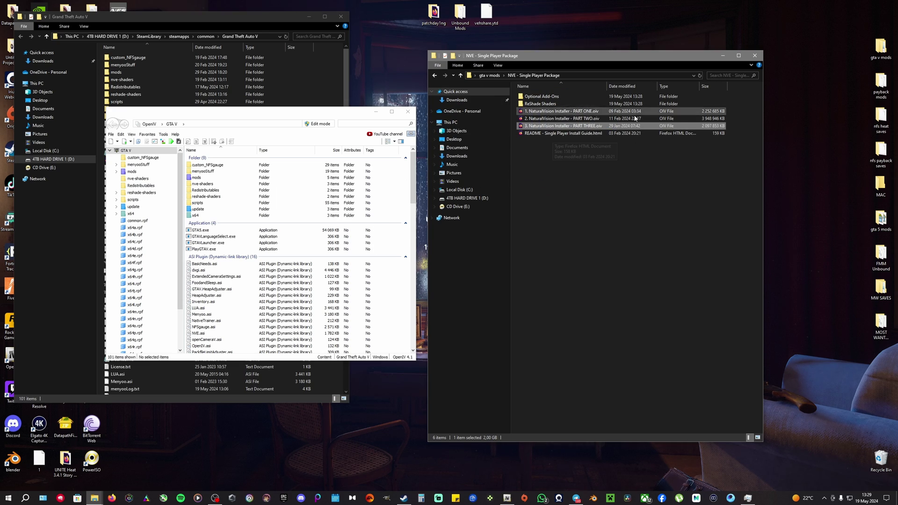
{"action": "left_click", "coordinate": [571, 126]}
{"action": "left_click", "coordinate": [595, 105]}
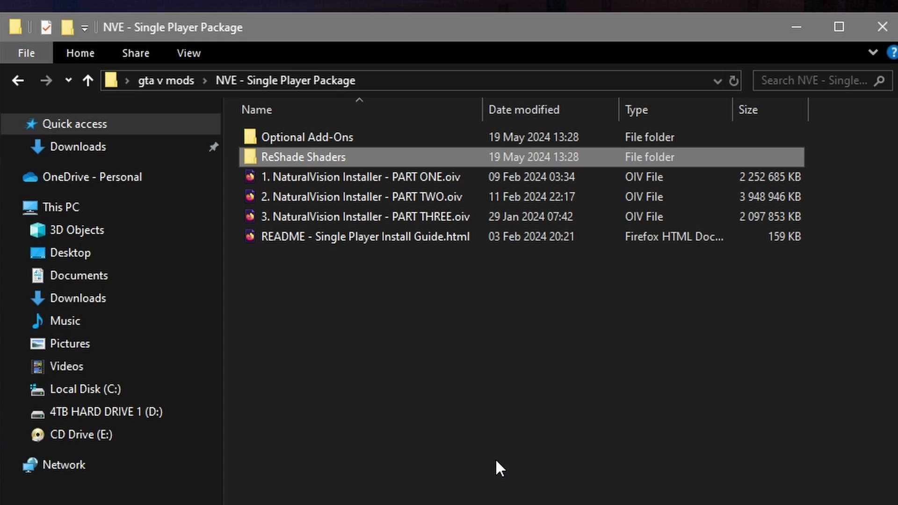
Copy the five ReShade Shaders files into the GTA V folder, overwriting same-named files.
{"action": "double_click", "coordinate": [316, 161]}
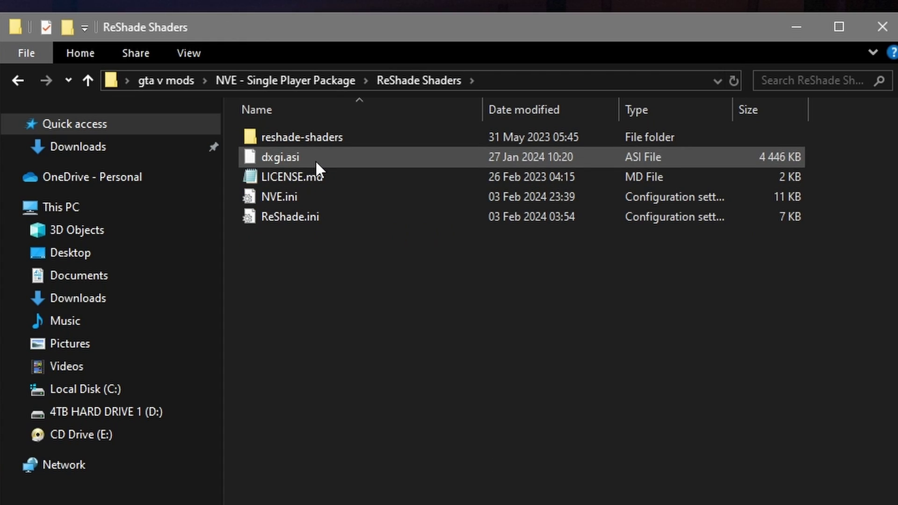
{"action": "left_click_drag", "start_coordinate": [291, 462], "coordinate": [417, 227]}
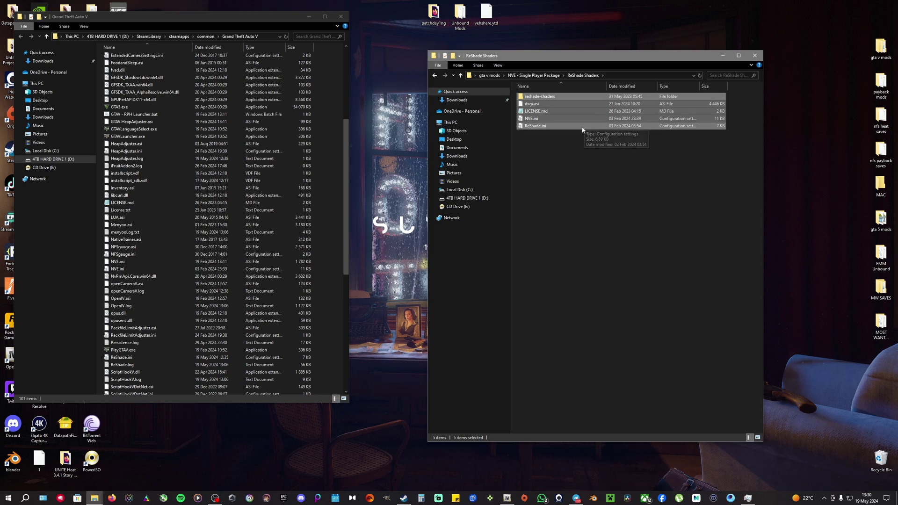
{"action": "left_click_drag", "start_coordinate": [582, 130], "coordinate": [332, 239]}
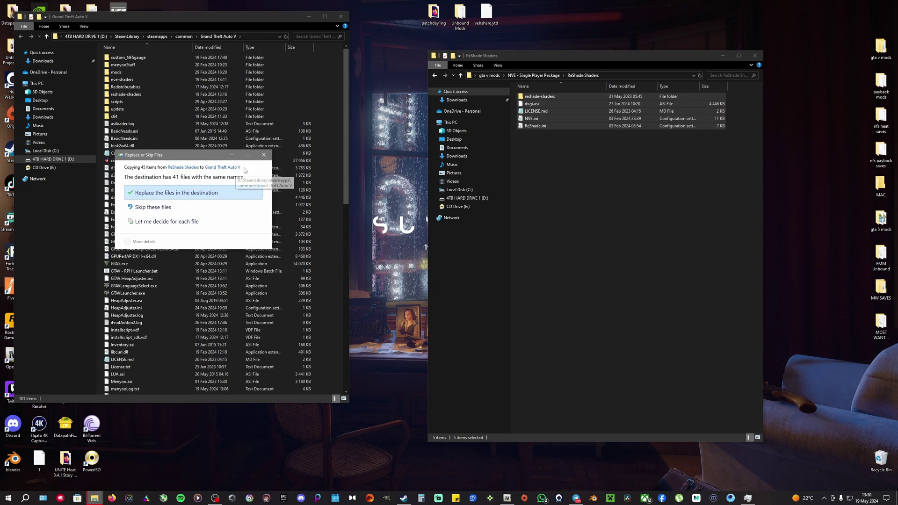
{"action": "left_click", "coordinate": [262, 156]}
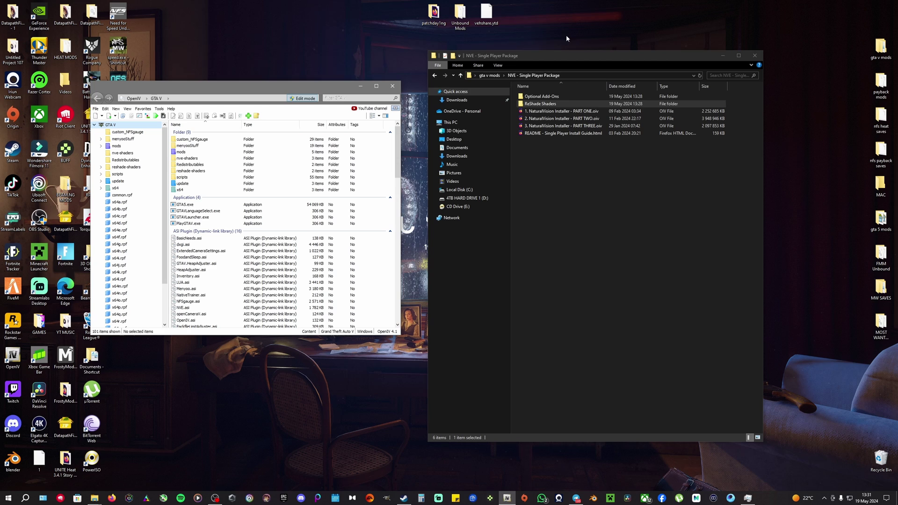
Open Optional Add-Ons, look inside 25. NaturalVision Uninstaller, then return to the add-on list.
{"action": "double_click", "coordinate": [538, 97]}
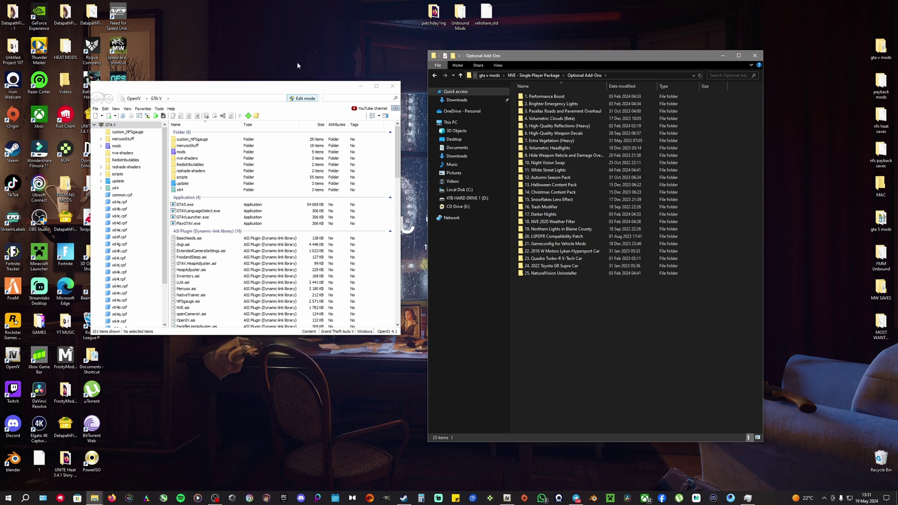
{"action": "left_click_drag", "start_coordinate": [252, 91], "coordinate": [230, 95]}
{"action": "left_click", "coordinate": [623, 355]}
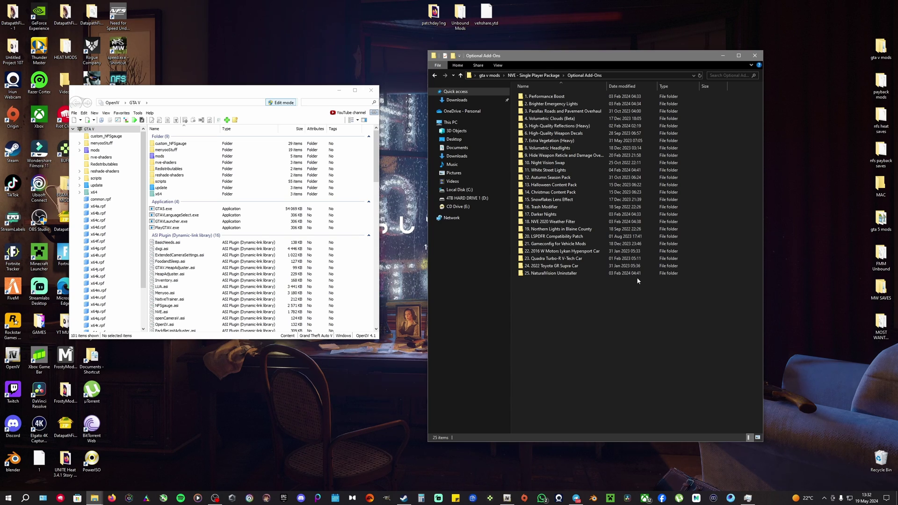
{"action": "double_click", "coordinate": [549, 273]}
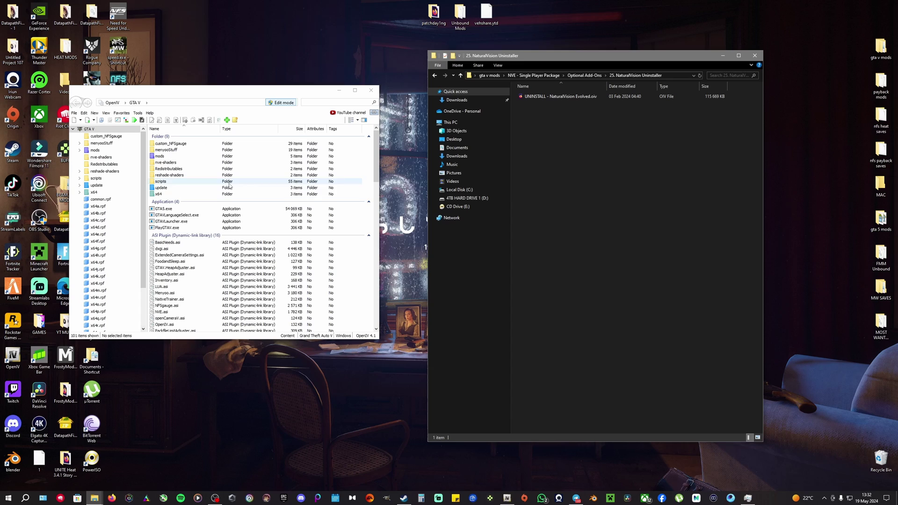
{"action": "left_click", "coordinate": [461, 75]}
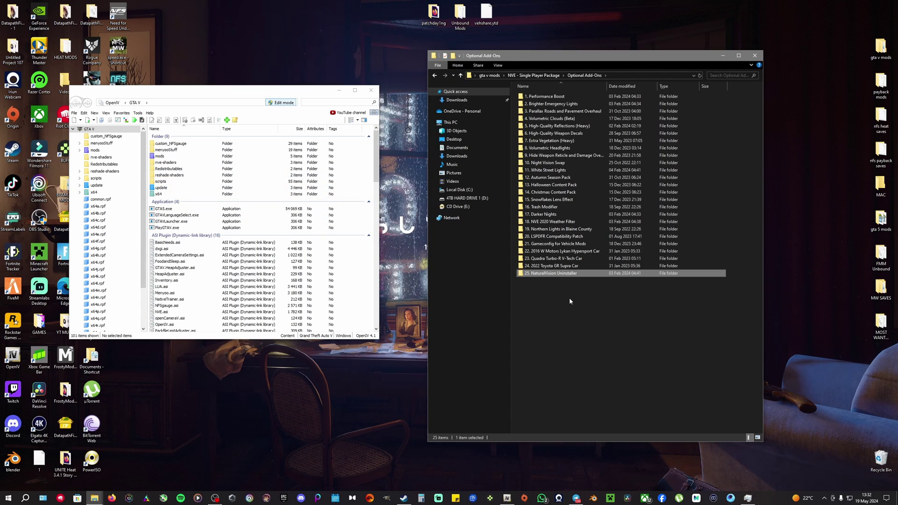
Load the Brighter Emergency Lights and then Darker Nights INSTALL packages into OpenIV.
{"action": "double_click", "coordinate": [555, 104]}
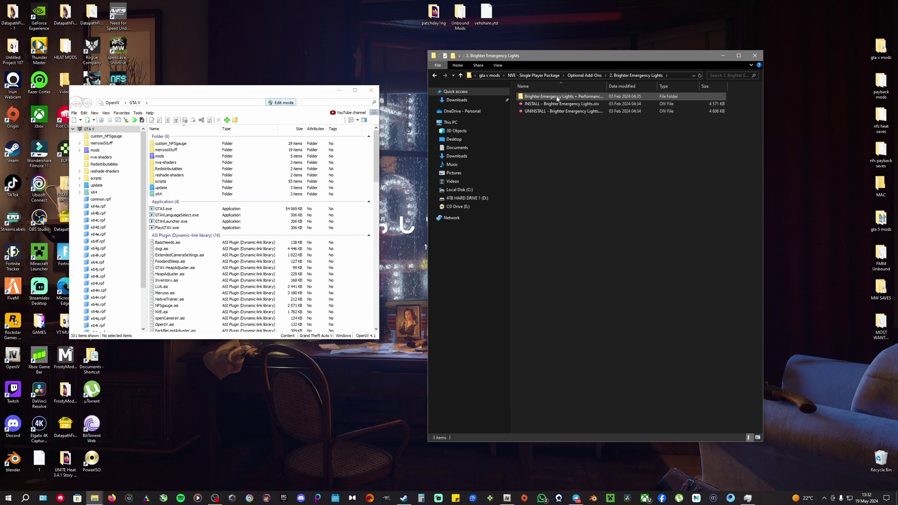
{"action": "left_click", "coordinate": [547, 96]}
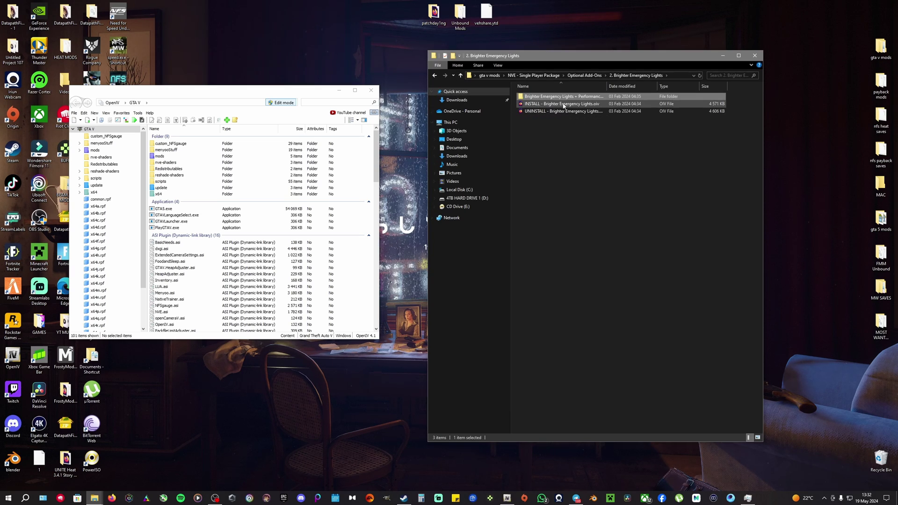
{"action": "left_click_drag", "start_coordinate": [542, 105], "coordinate": [275, 240]}
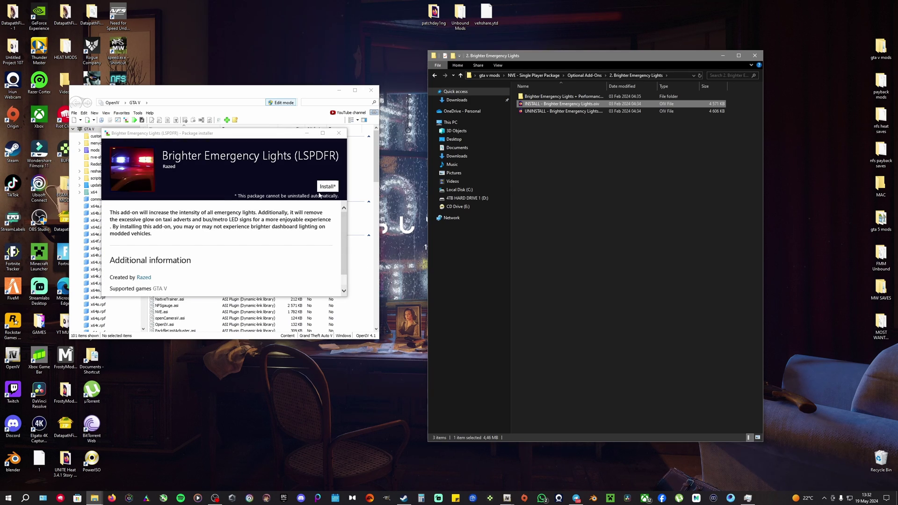
{"action": "left_click", "coordinate": [328, 186]}
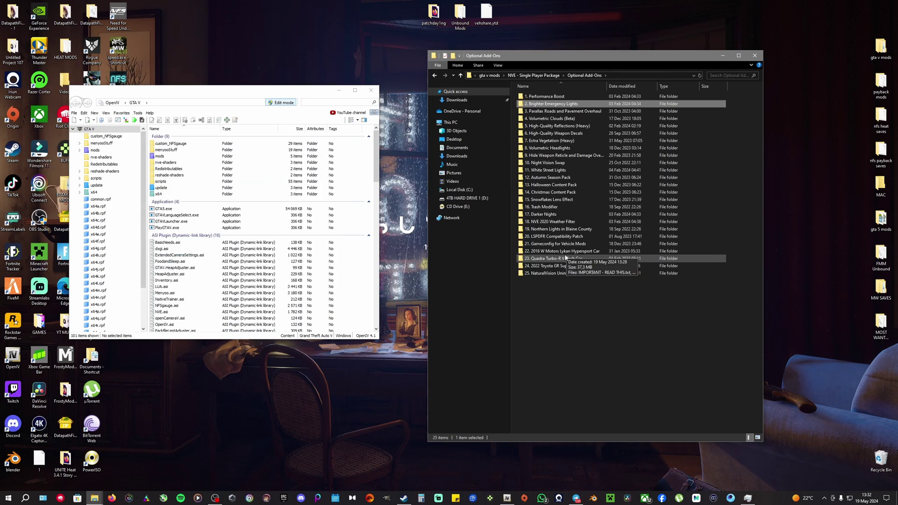
{"action": "double_click", "coordinate": [551, 215]}
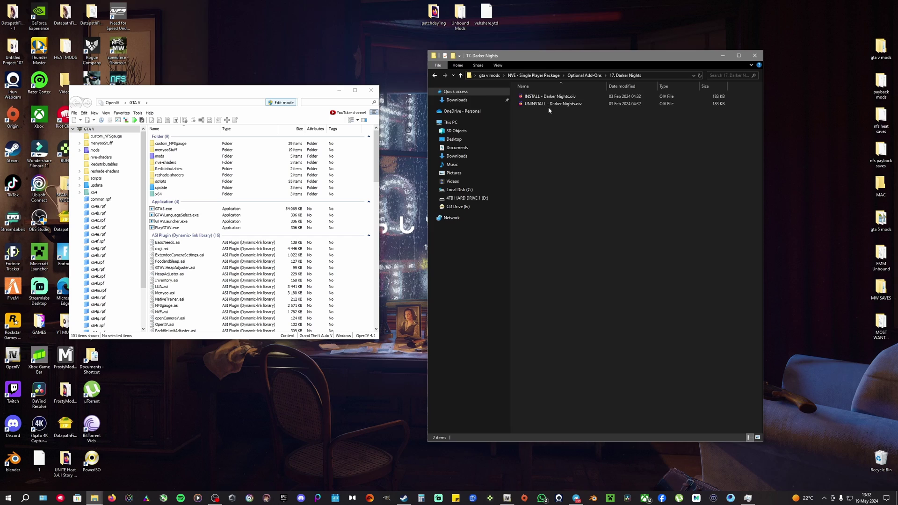
{"action": "left_click_drag", "start_coordinate": [547, 97], "coordinate": [281, 268]}
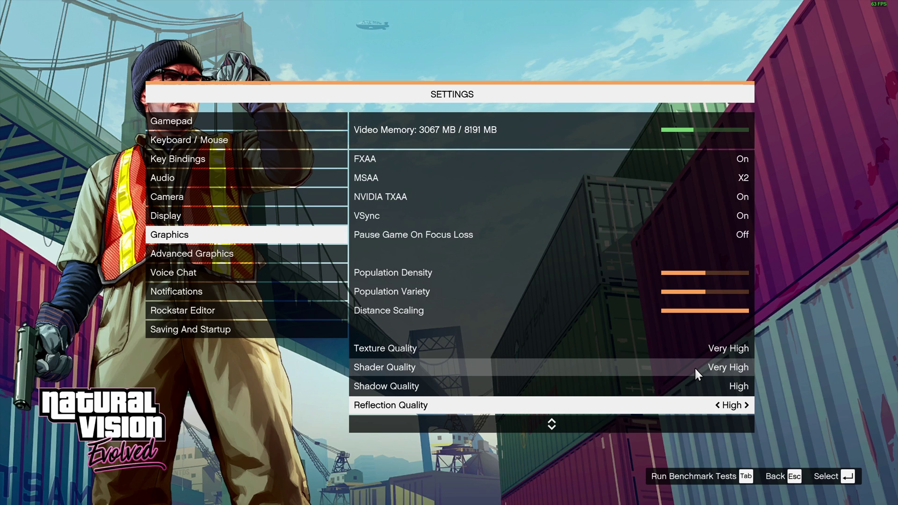
Scroll down the graphics list and select Post FX to set it to Ultra.
{"action": "scroll", "coordinate": [693, 367], "scroll_direction": "down", "scroll_amount": 8}
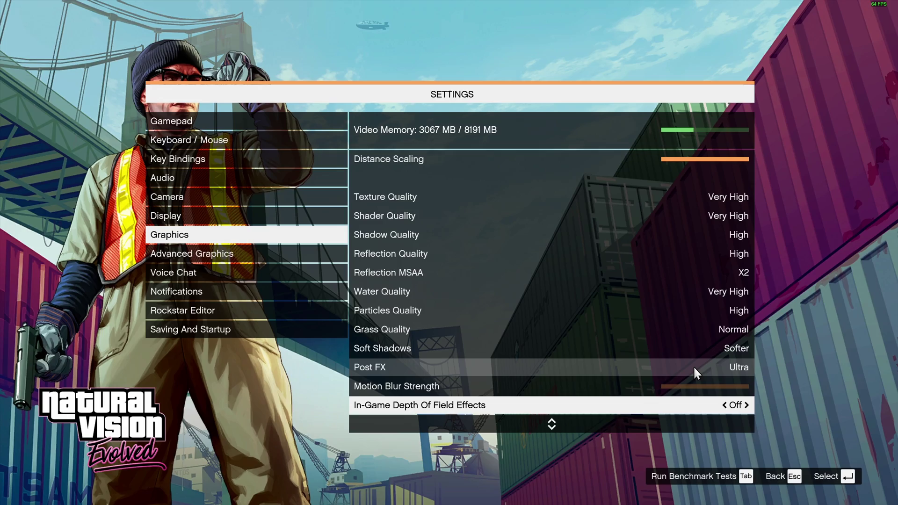
{"action": "left_click", "coordinate": [694, 368]}
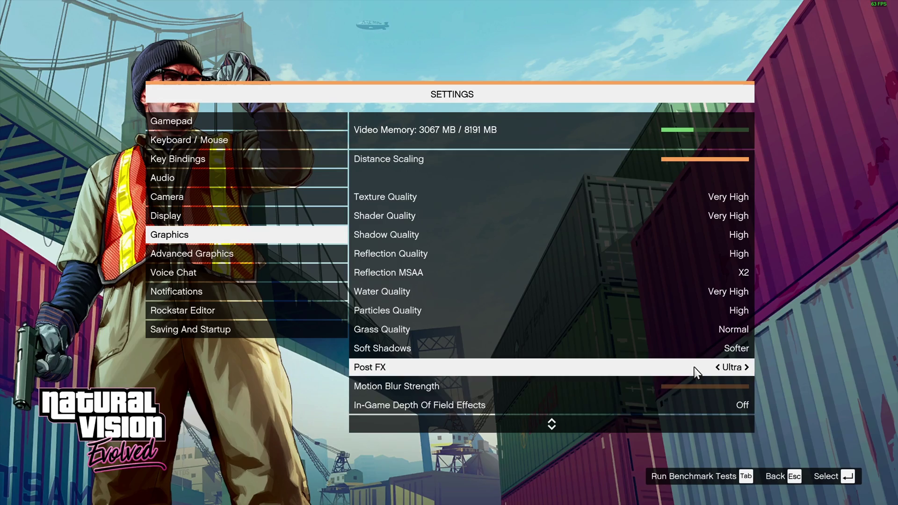